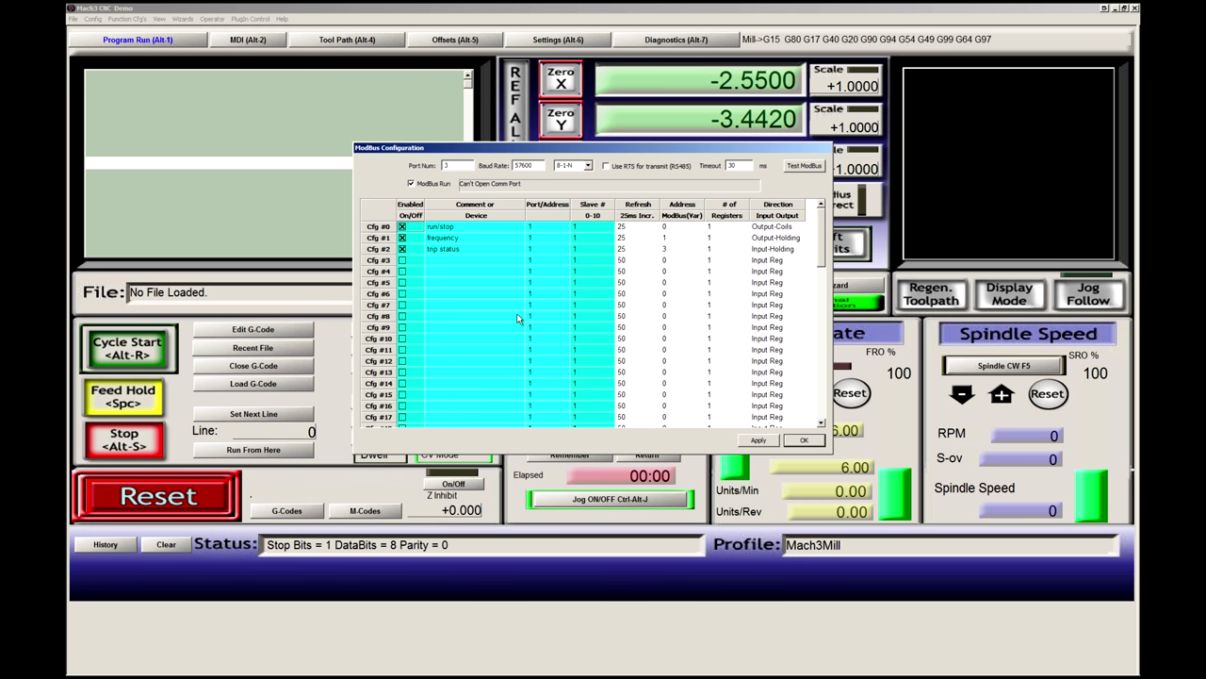
Keep Port/Address 1 on the run/stop, frequency and trip status configs, then bring up the inverter manual
{"action": "left_click", "coordinate": [548, 226]}
{"action": "key", "text": "Down"}
{"action": "key", "text": "Down"}
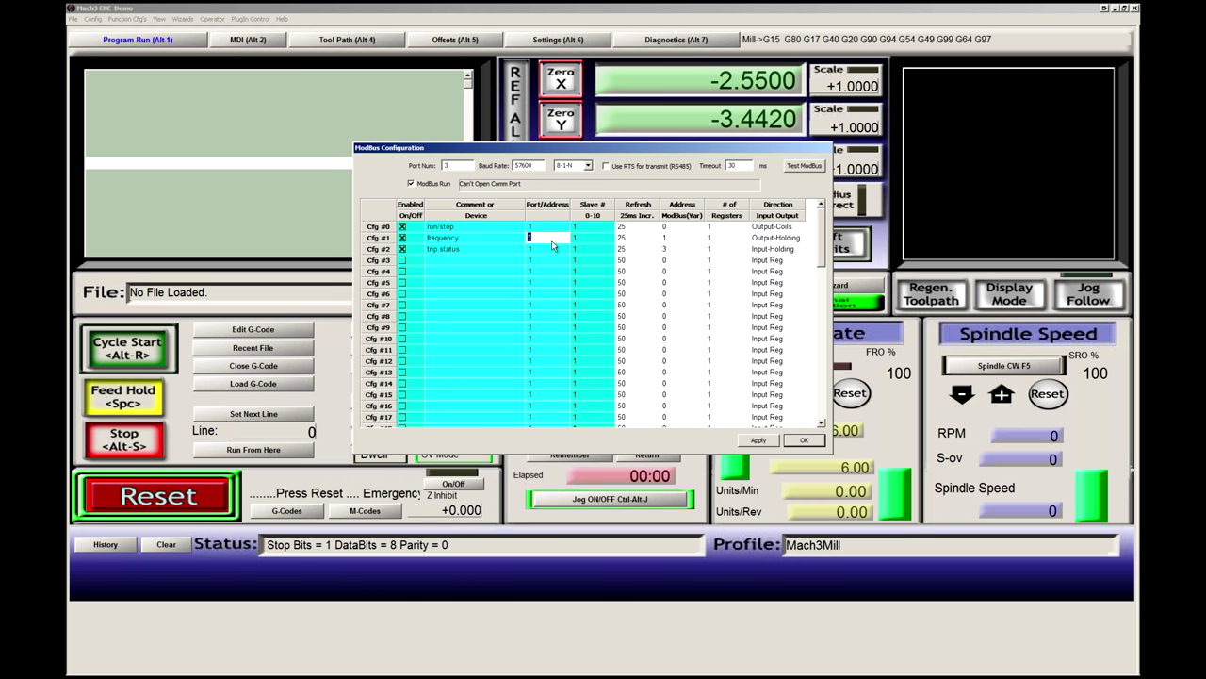
{"action": "left_click", "coordinate": [547, 240]}
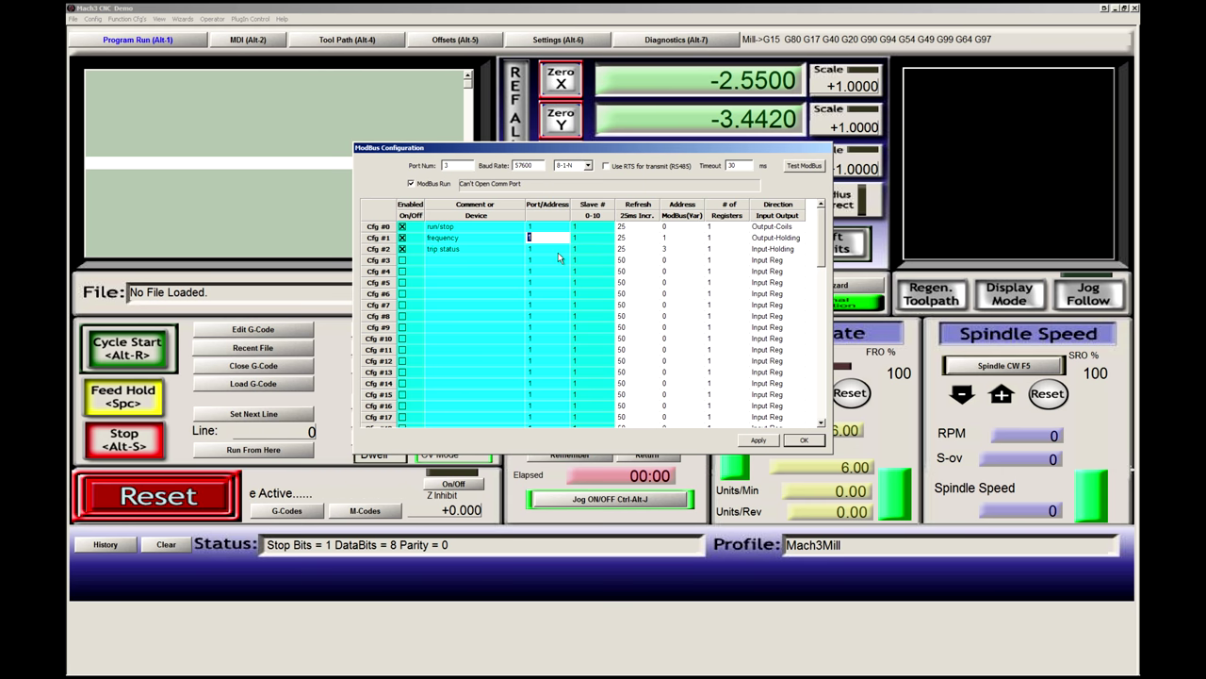
{"action": "key", "text": "Return"}
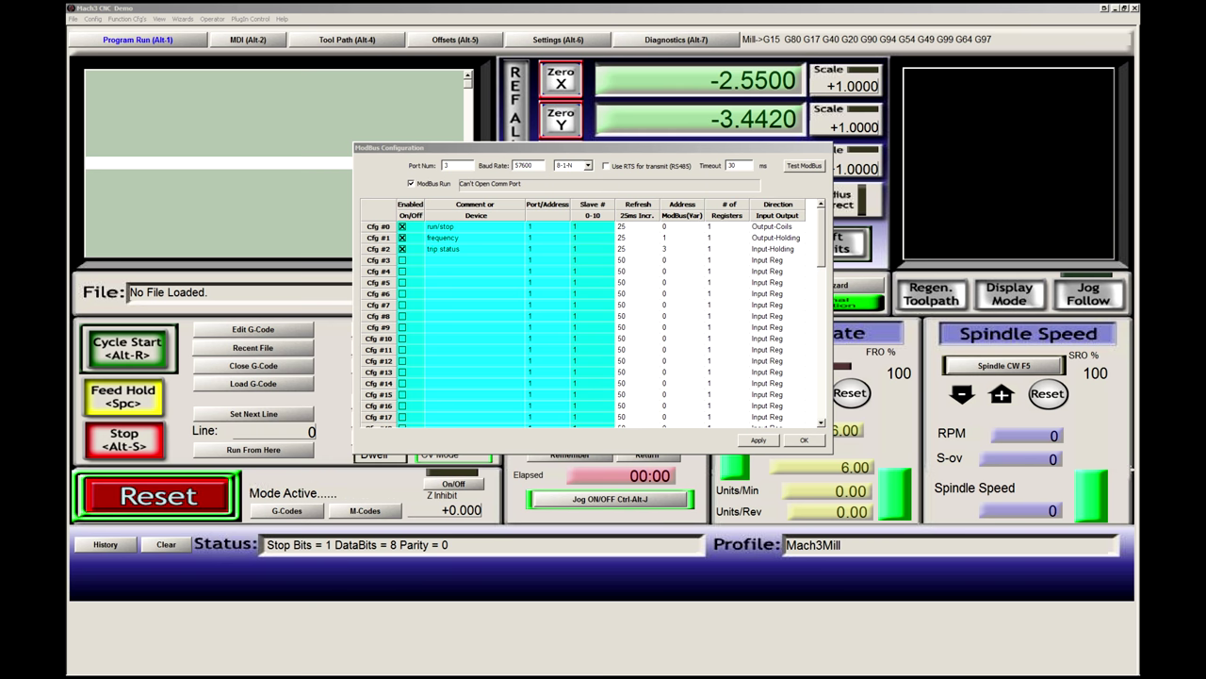
{"action": "key", "text": "alt+Tab"}
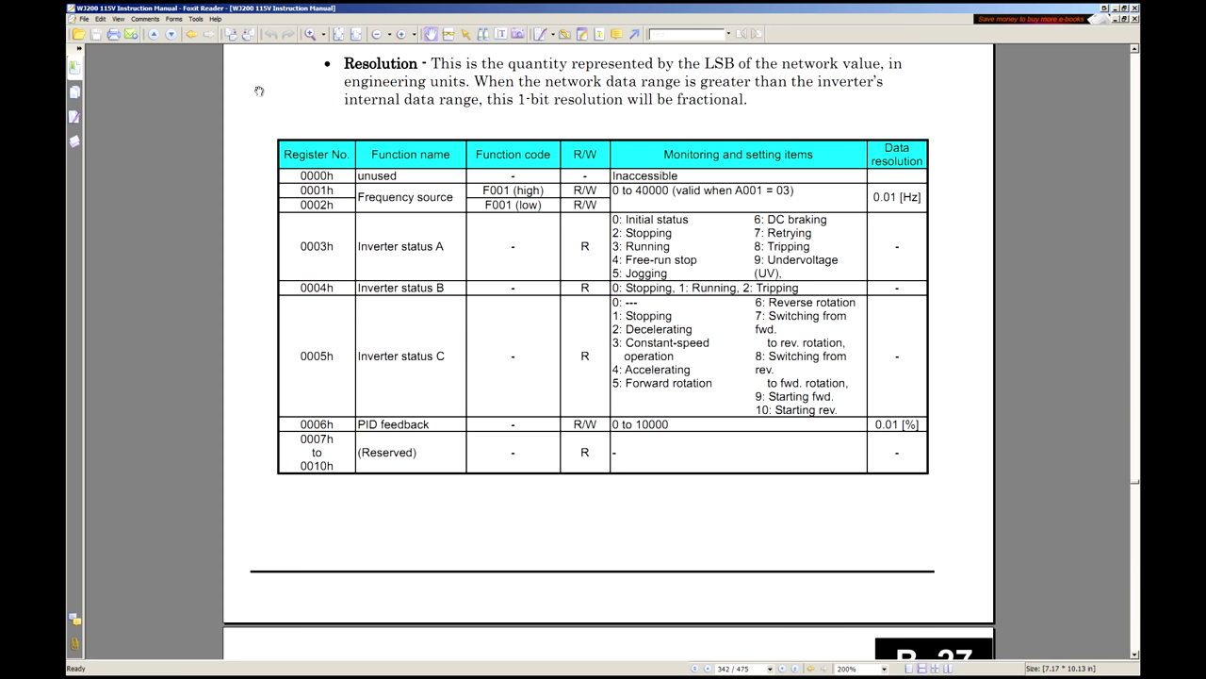
Scroll the inverter's register table, then open Mach3's ModBus serial test monitor
{"action": "scroll", "coordinate": [259, 90], "scroll_direction": "up", "scroll_amount": 1}
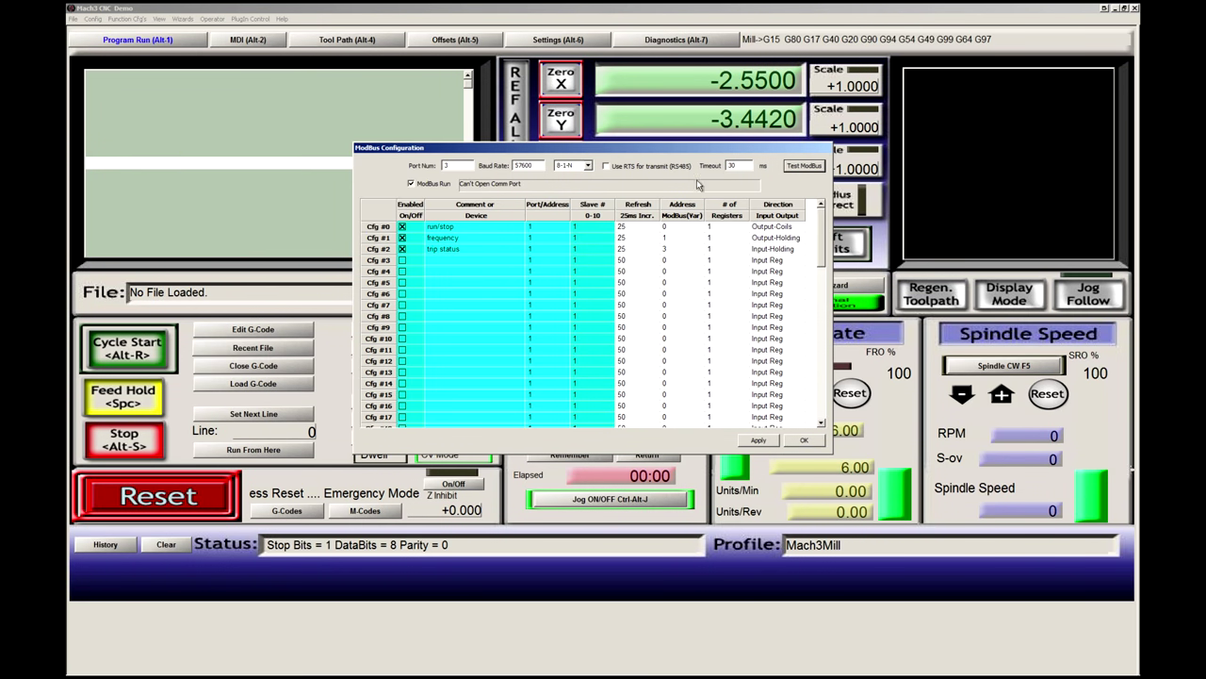
{"action": "left_click", "coordinate": [802, 166]}
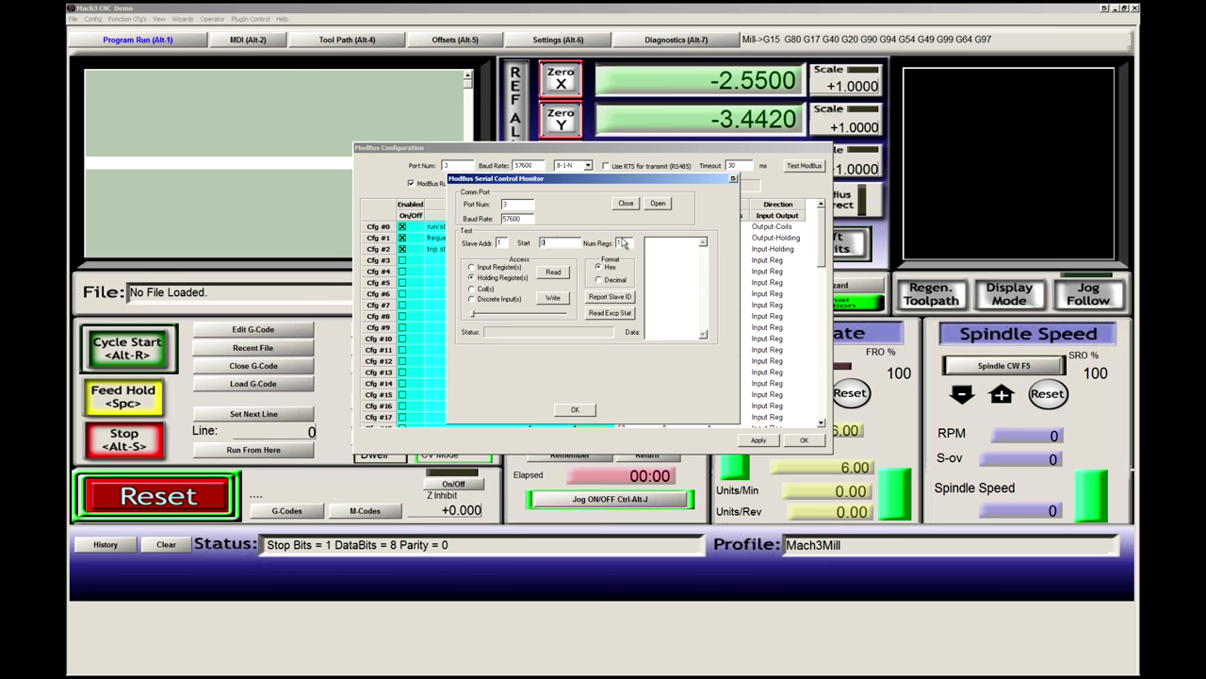
Set the test monitor to 10 registers and switch back to the manual's register table
{"action": "type", "text": "0"}
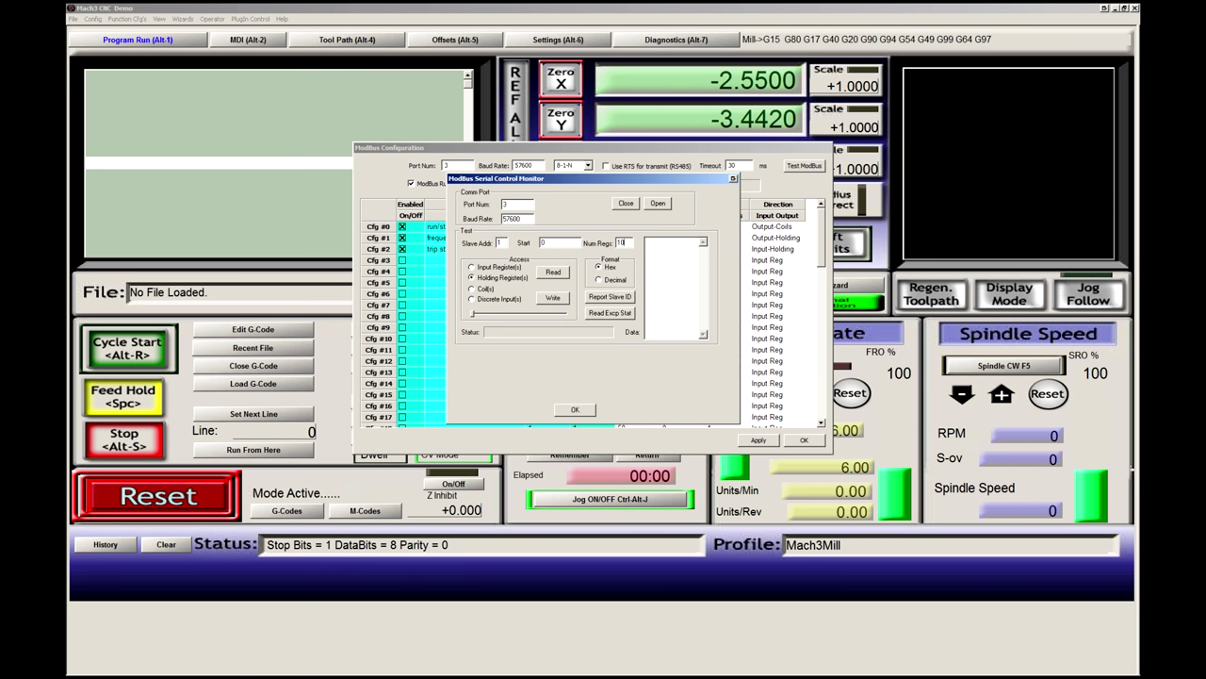
{"action": "key", "text": "alt+Tab"}
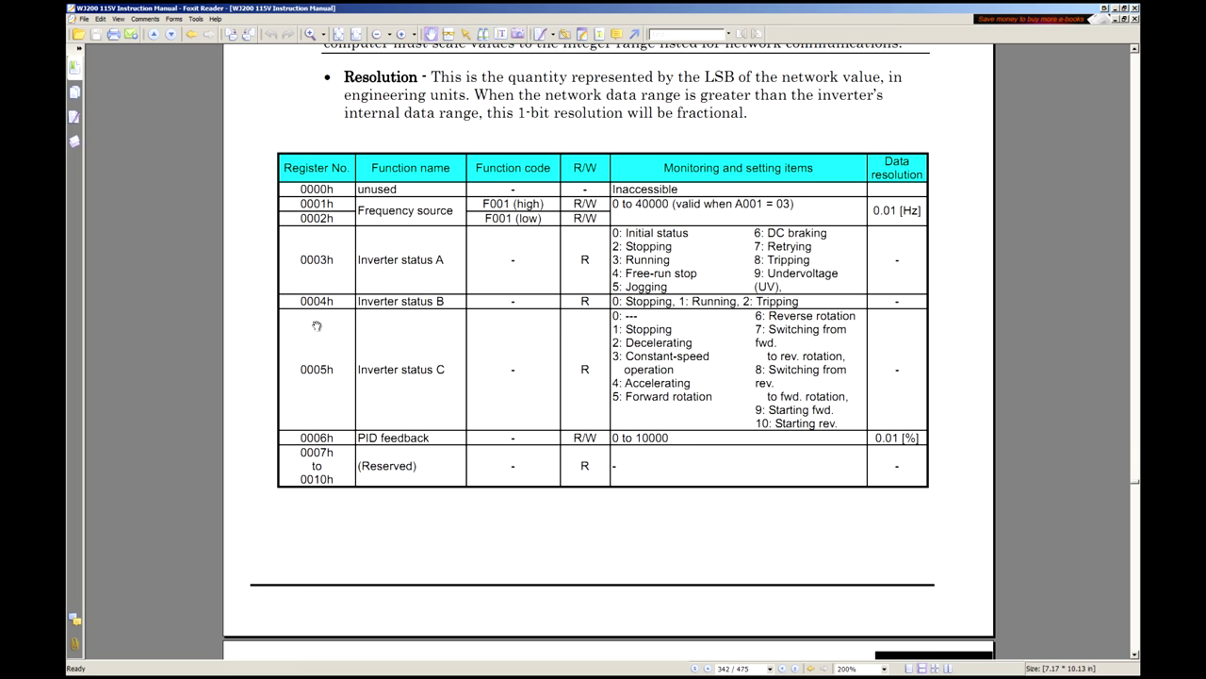
Scroll down to the trip information registers on page B–27 and back up
{"action": "scroll", "coordinate": [347, 396], "scroll_direction": "down", "scroll_amount": 10}
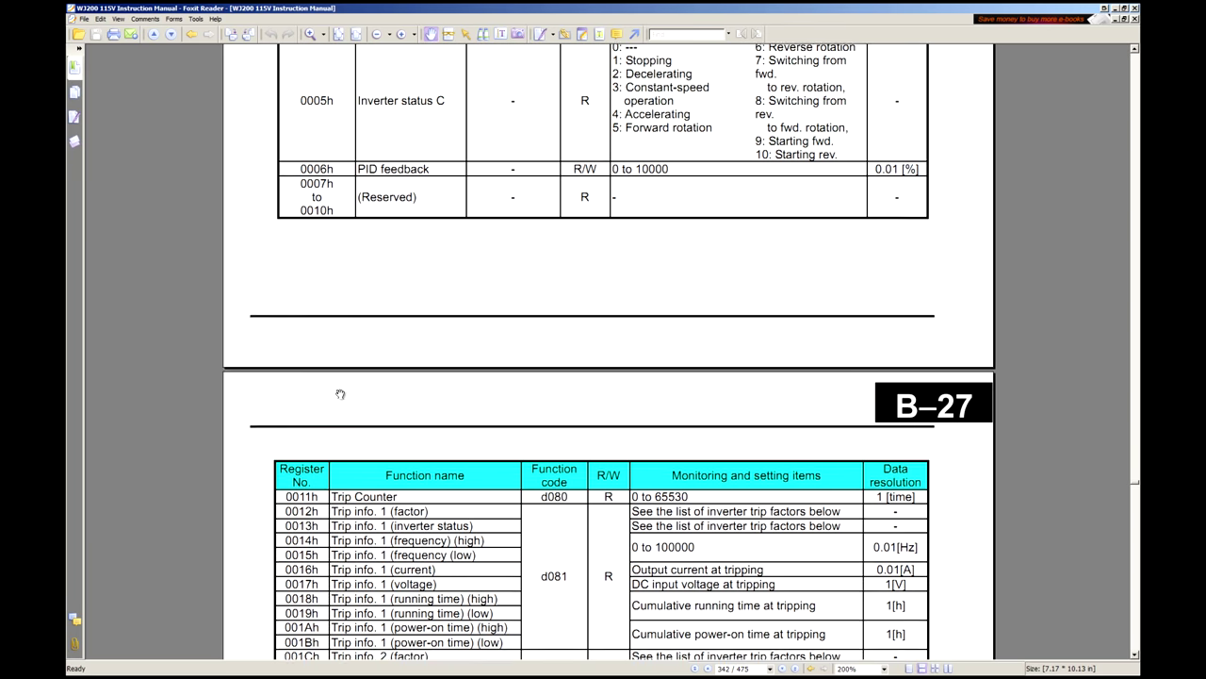
{"action": "scroll", "coordinate": [364, 407], "scroll_direction": "up", "scroll_amount": 2}
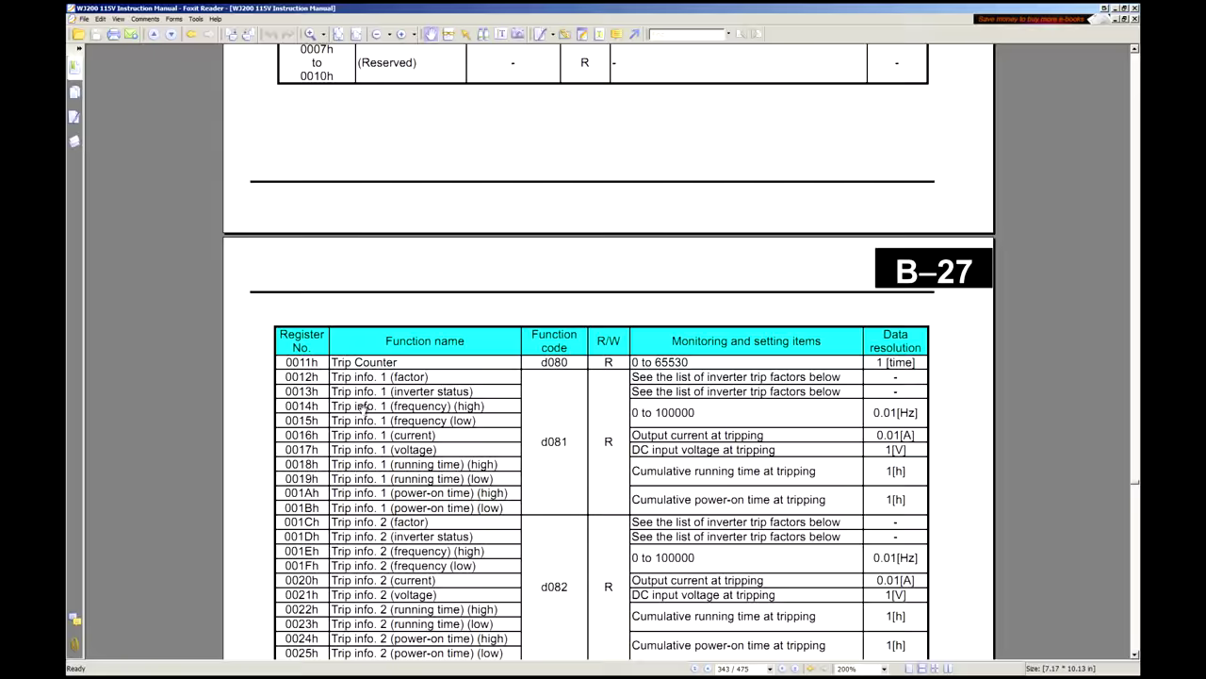
{"action": "scroll", "coordinate": [363, 407], "scroll_direction": "up", "scroll_amount": 15}
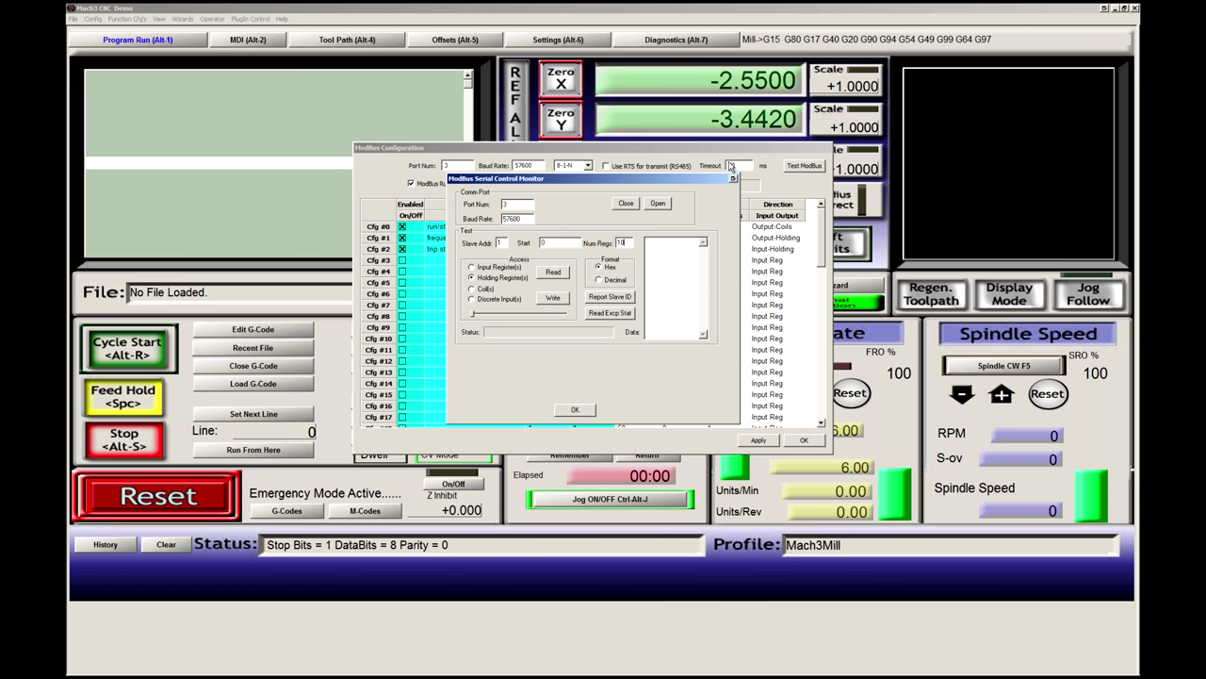
Close the serial test monitor and select the frequency config's comment cell
{"action": "left_click", "coordinate": [579, 412]}
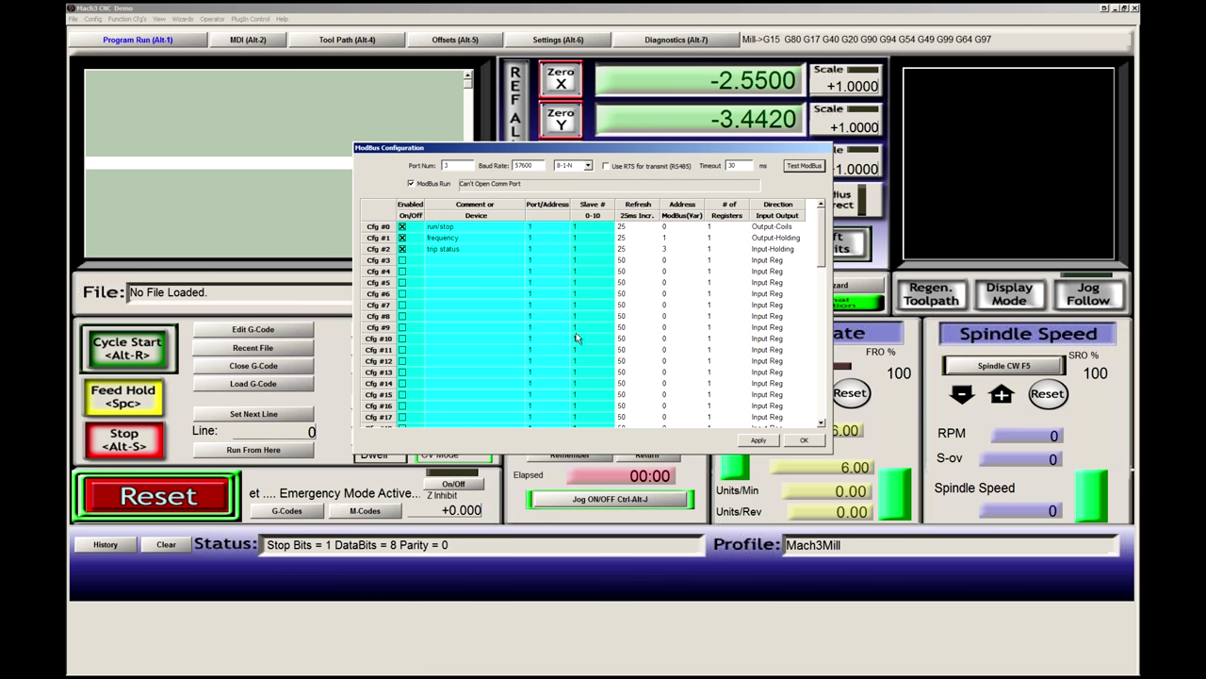
{"action": "left_click", "coordinate": [463, 237]}
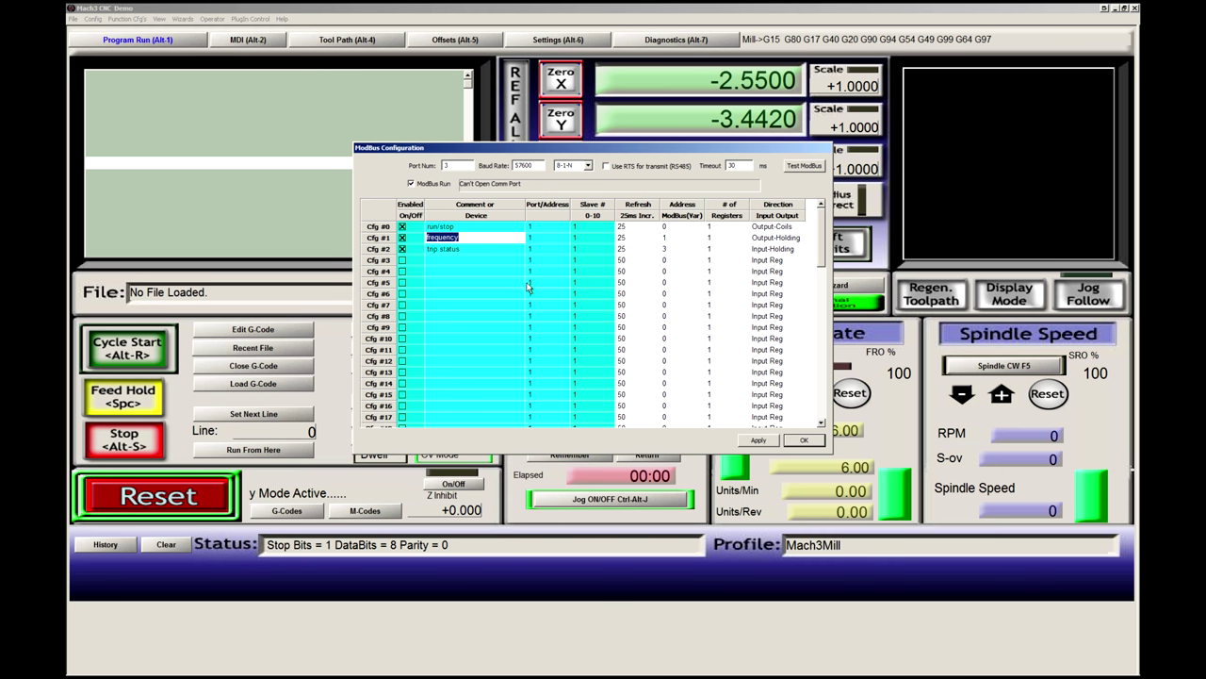
{"action": "left_click", "coordinate": [744, 165]}
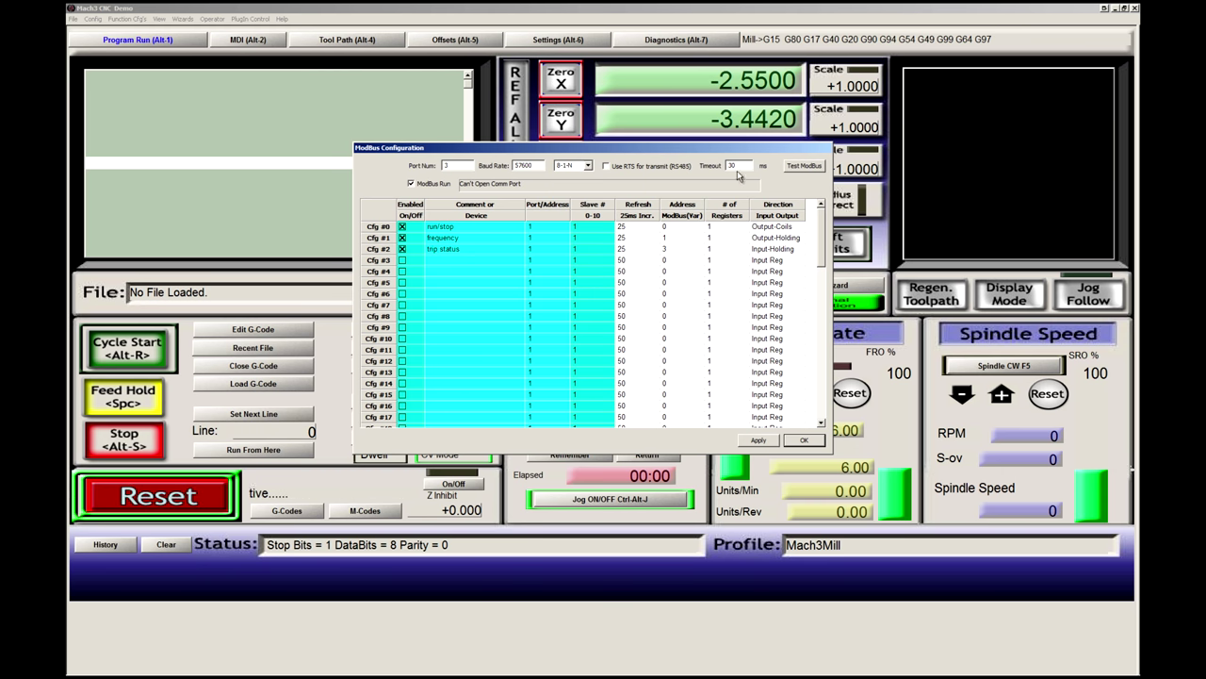
{"action": "left_click_drag", "start_coordinate": [741, 165], "coordinate": [704, 177]}
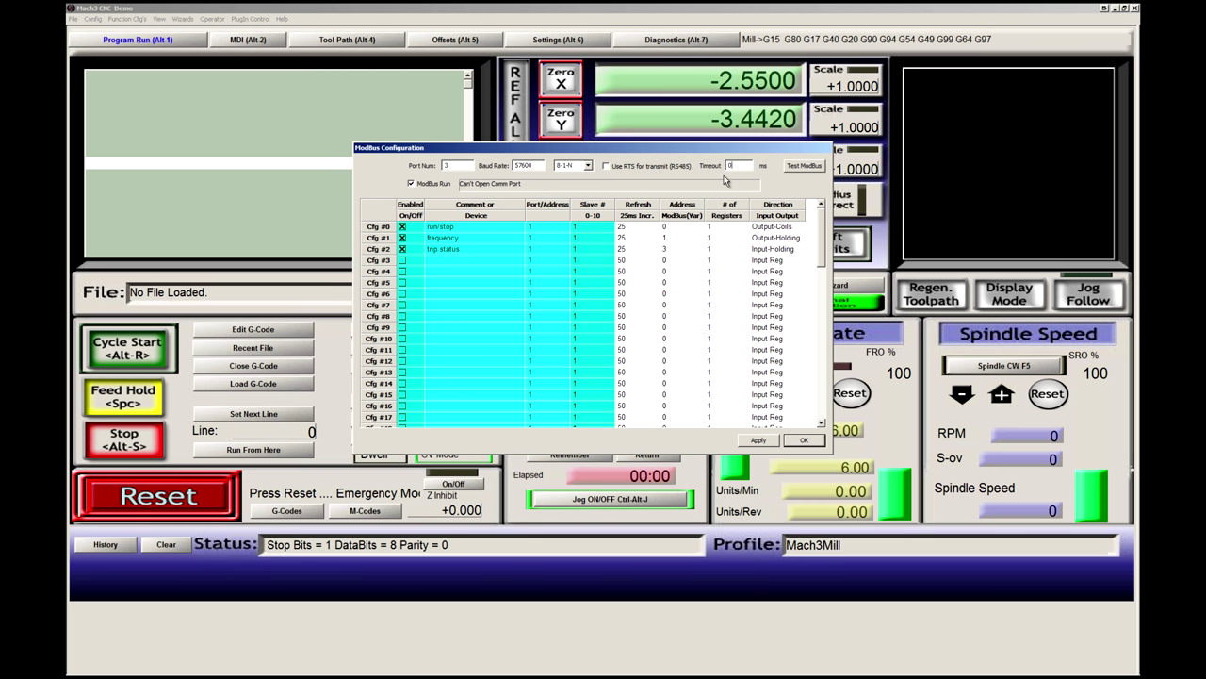
{"action": "left_click", "coordinate": [541, 293]}
{"action": "left_click", "coordinate": [476, 250]}
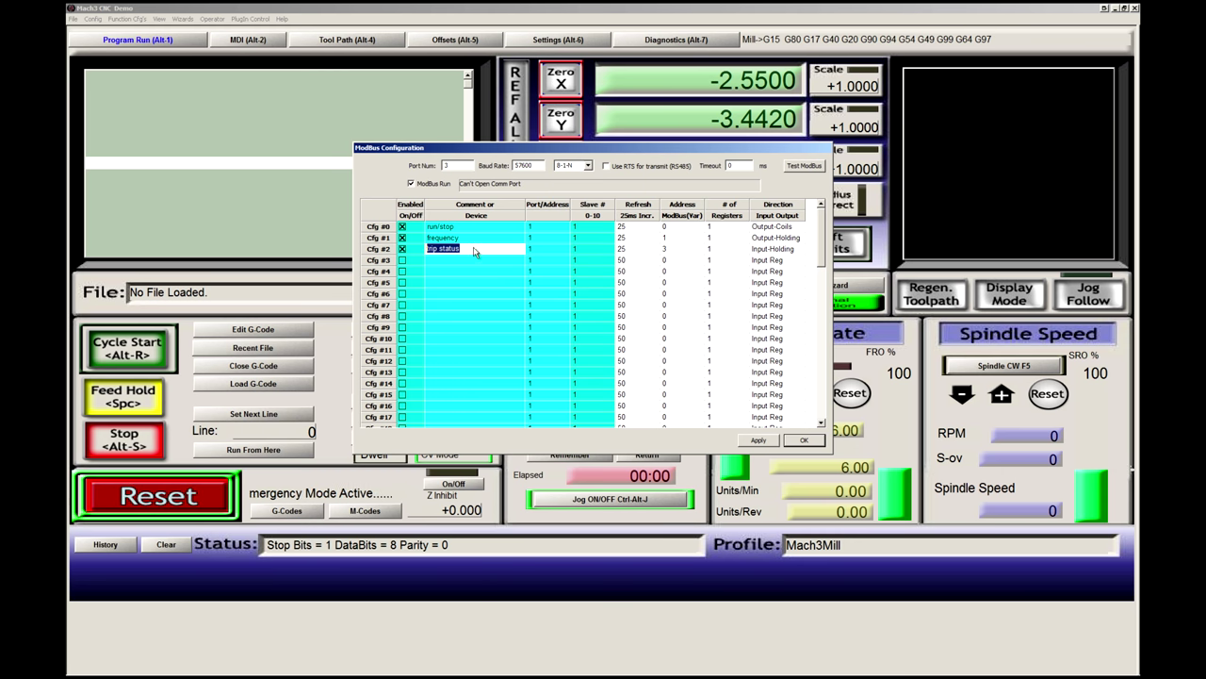
{"action": "left_click", "coordinate": [777, 251]}
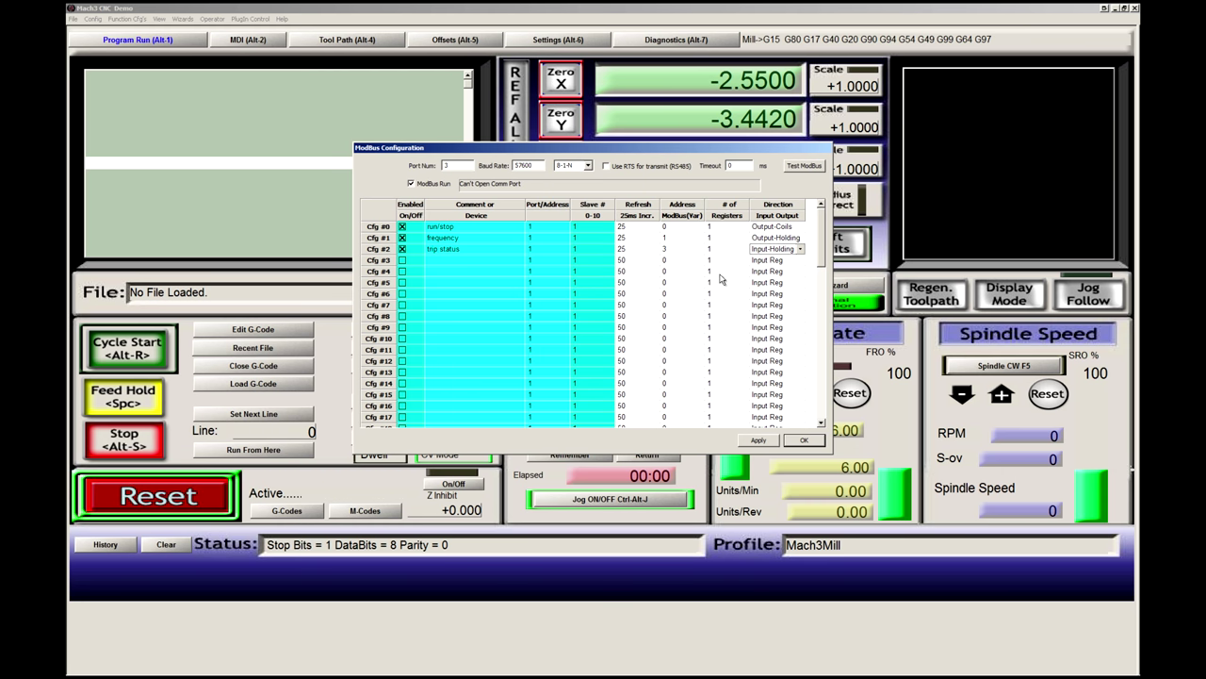
Reopen the test monitor, toggle input/holding registers, move it aside, and bring ModBus Configuration forward
{"action": "left_click", "coordinate": [804, 165]}
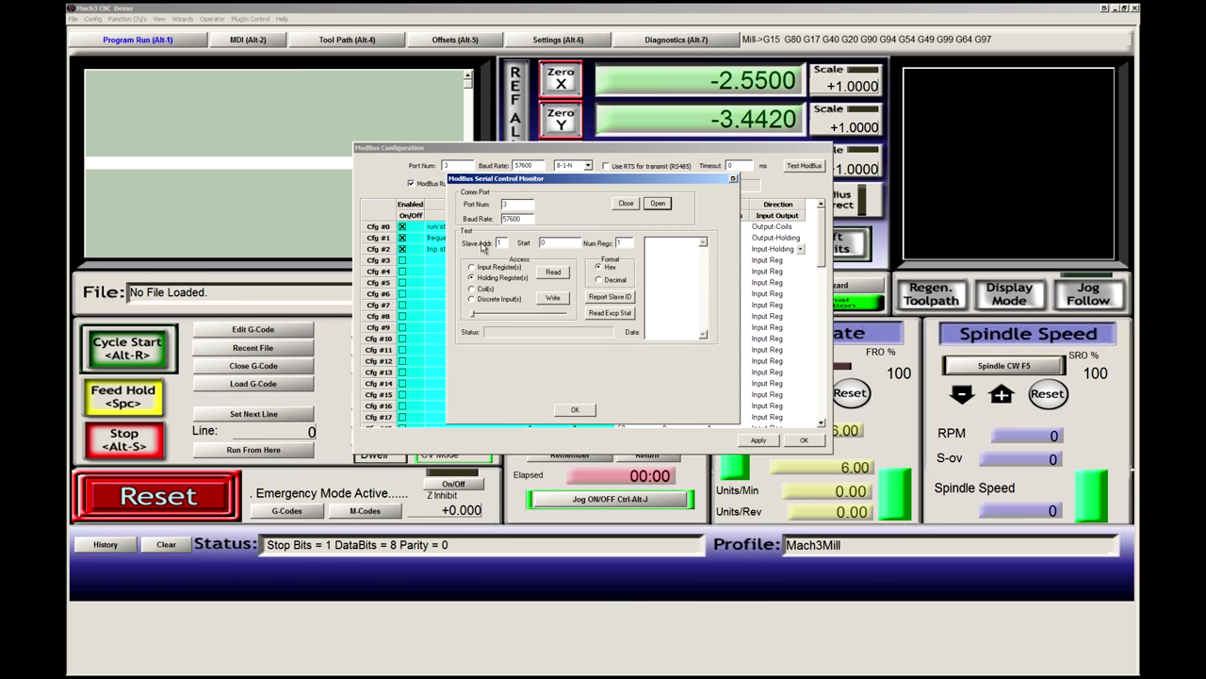
{"action": "left_click_drag", "start_coordinate": [593, 183], "coordinate": [563, 222]}
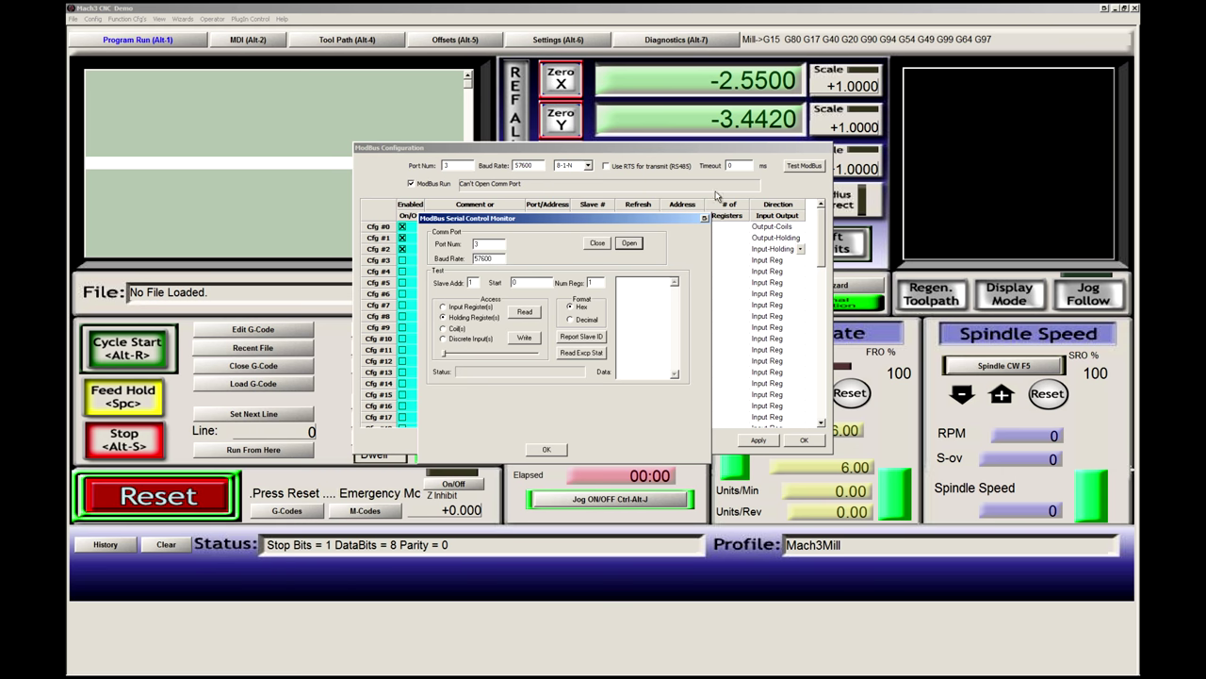
{"action": "left_click", "coordinate": [478, 307]}
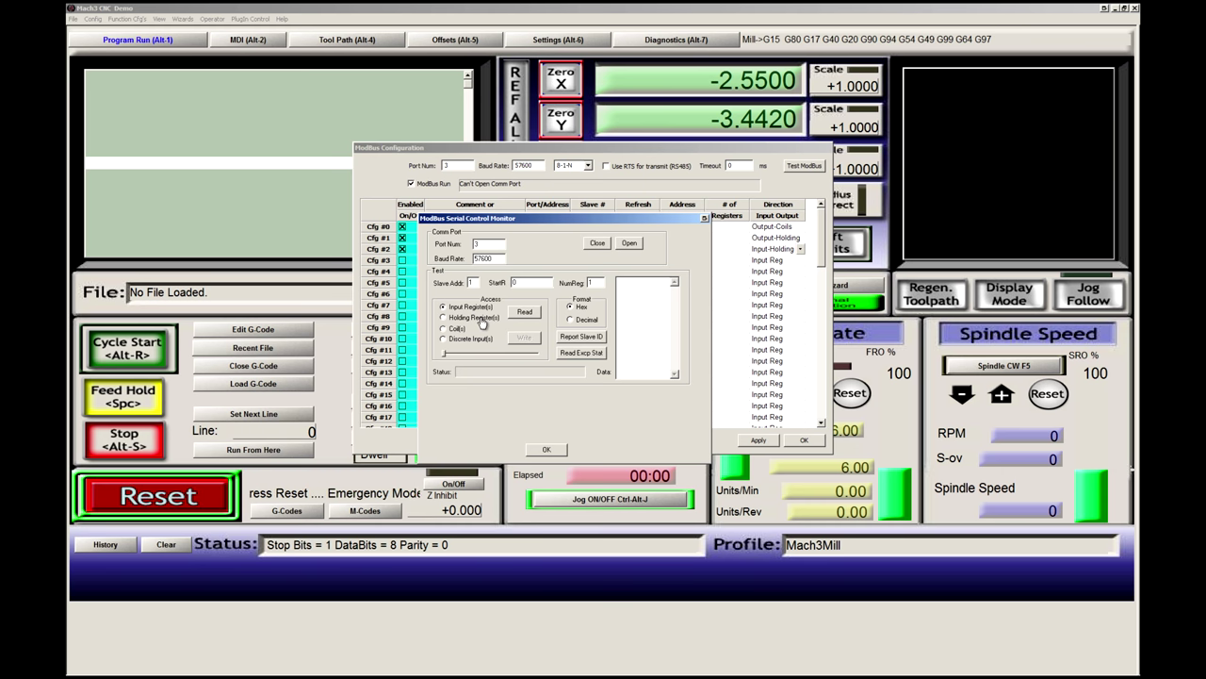
{"action": "left_click", "coordinate": [486, 318]}
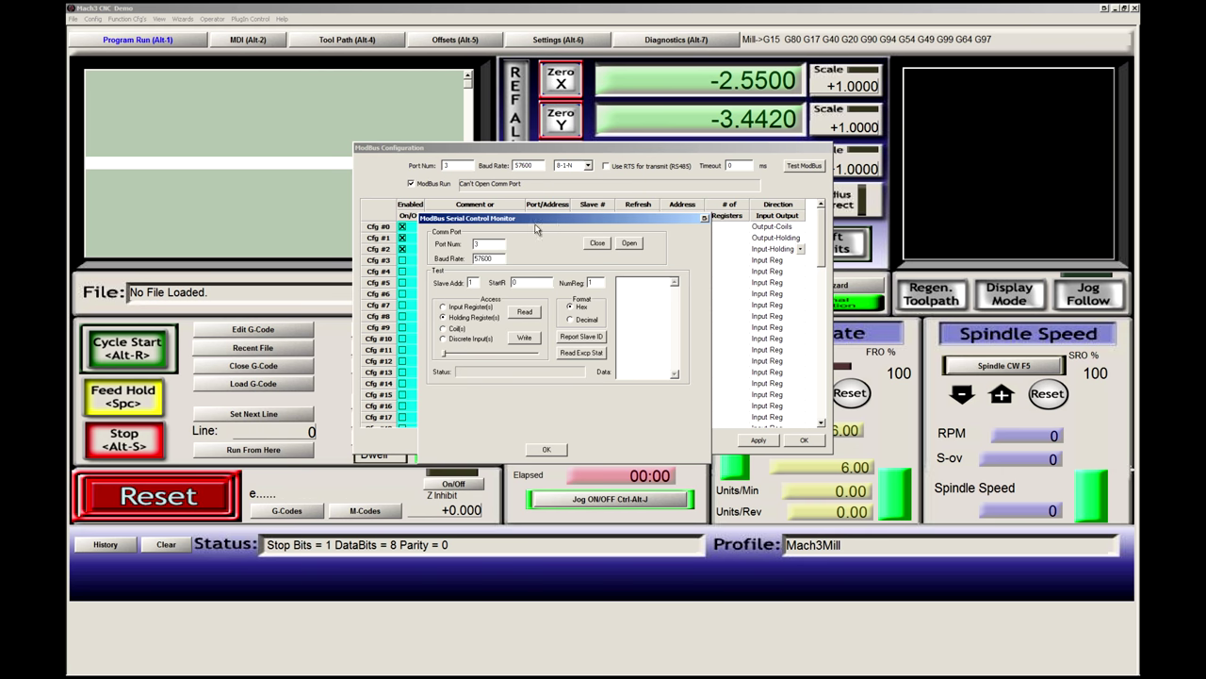
{"action": "left_click_drag", "start_coordinate": [538, 222], "coordinate": [264, 245]}
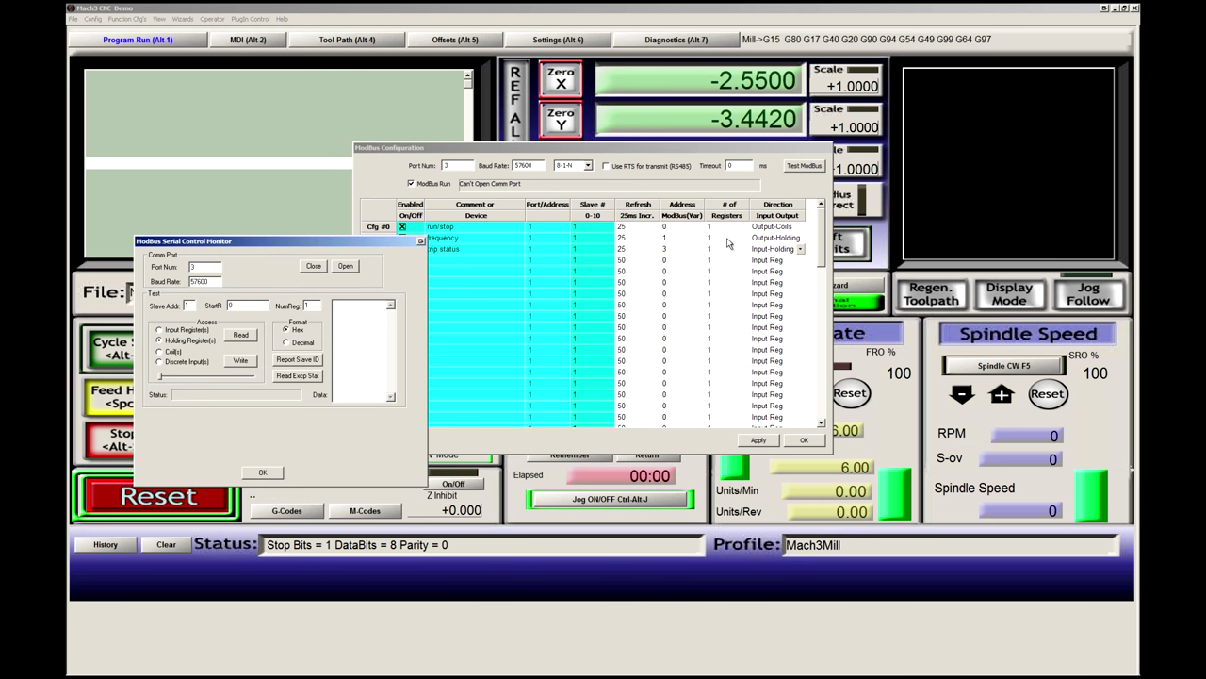
{"action": "left_click", "coordinate": [793, 262]}
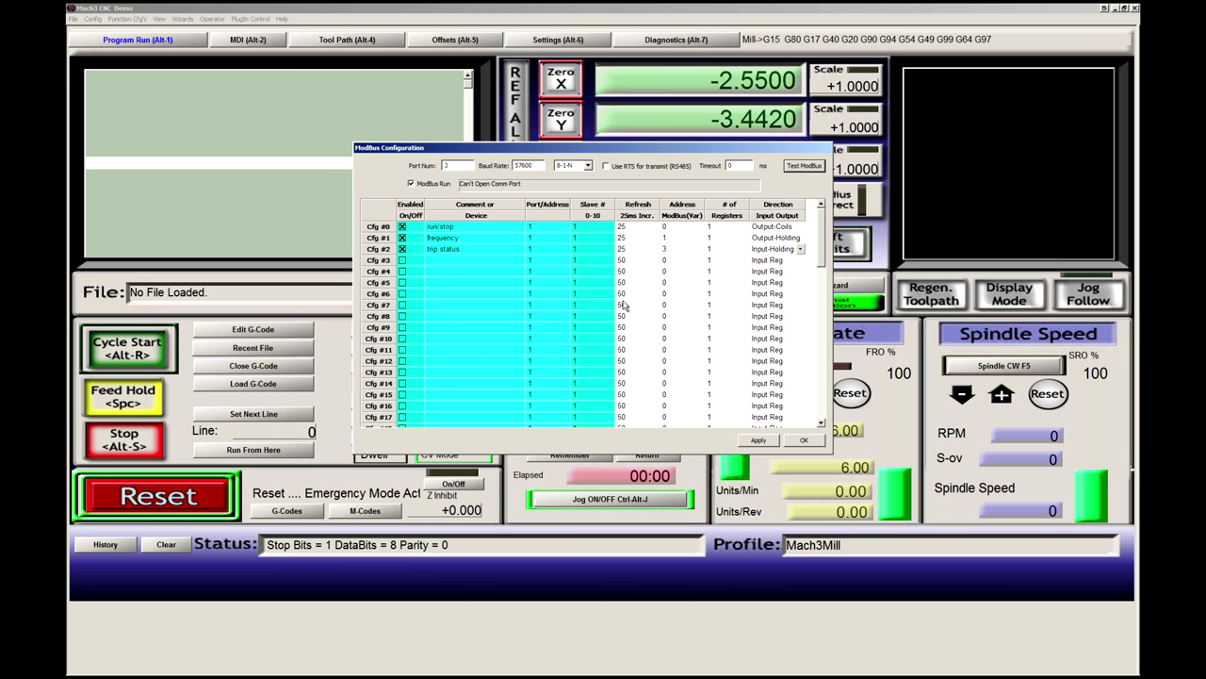
Set the ModBus timeout to 30 ms and edit the Cfg #3 register count
{"action": "left_click", "coordinate": [739, 165]}
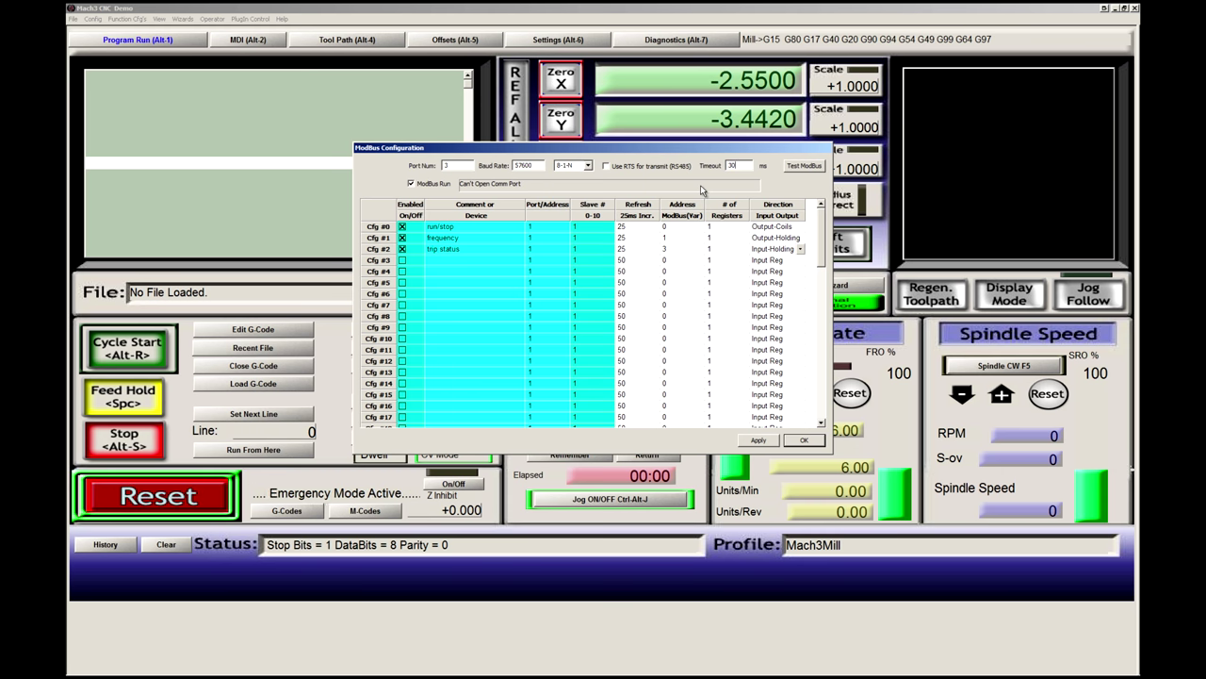
{"action": "left_click", "coordinate": [713, 259]}
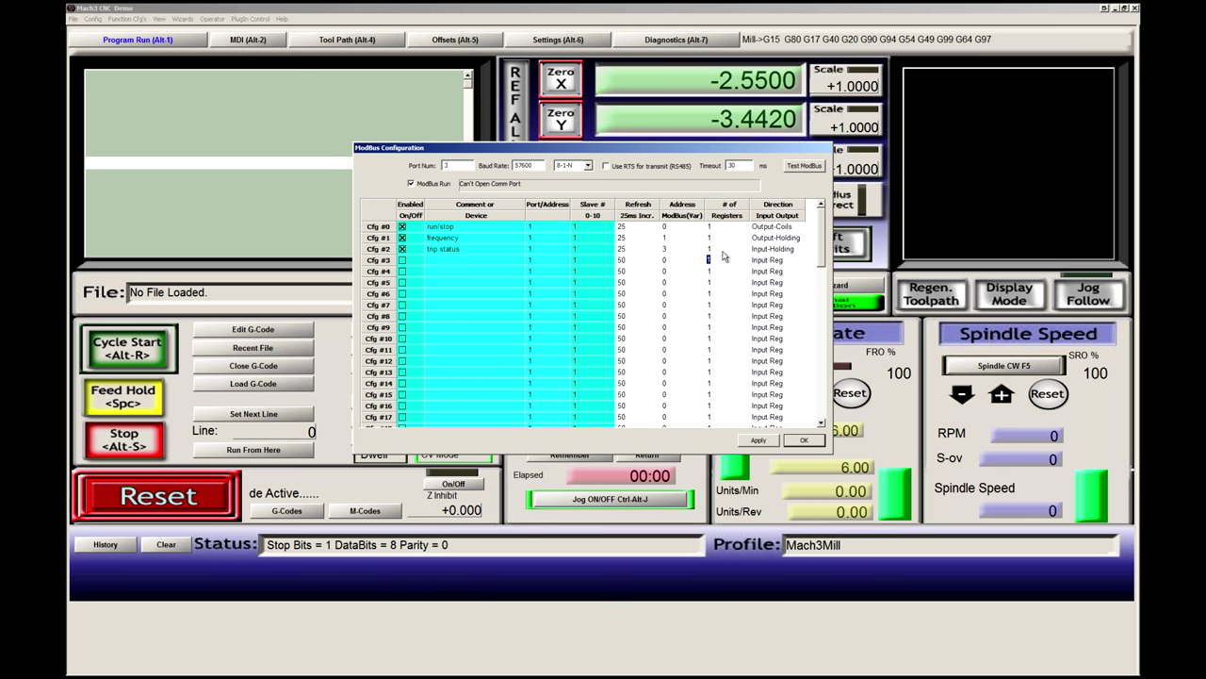
{"action": "left_click", "coordinate": [710, 263]}
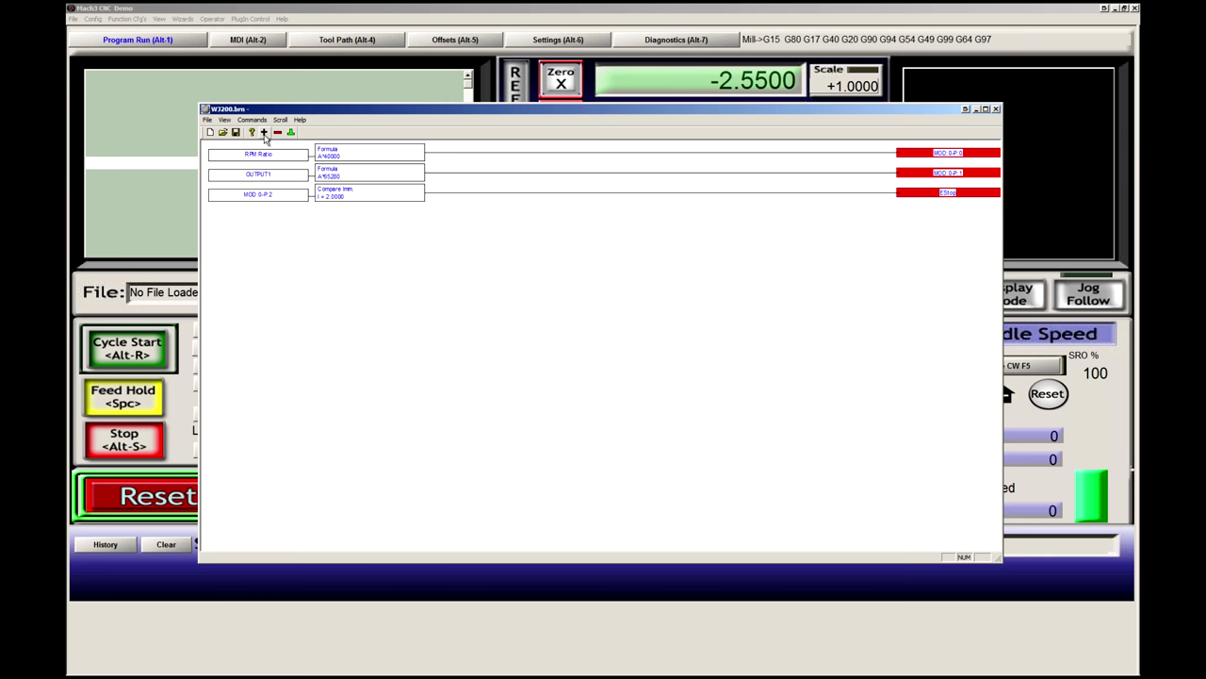
Add a brain rung with a serial-plugin ModBus input, MOD 0-P 0
{"action": "left_click", "coordinate": [265, 133]}
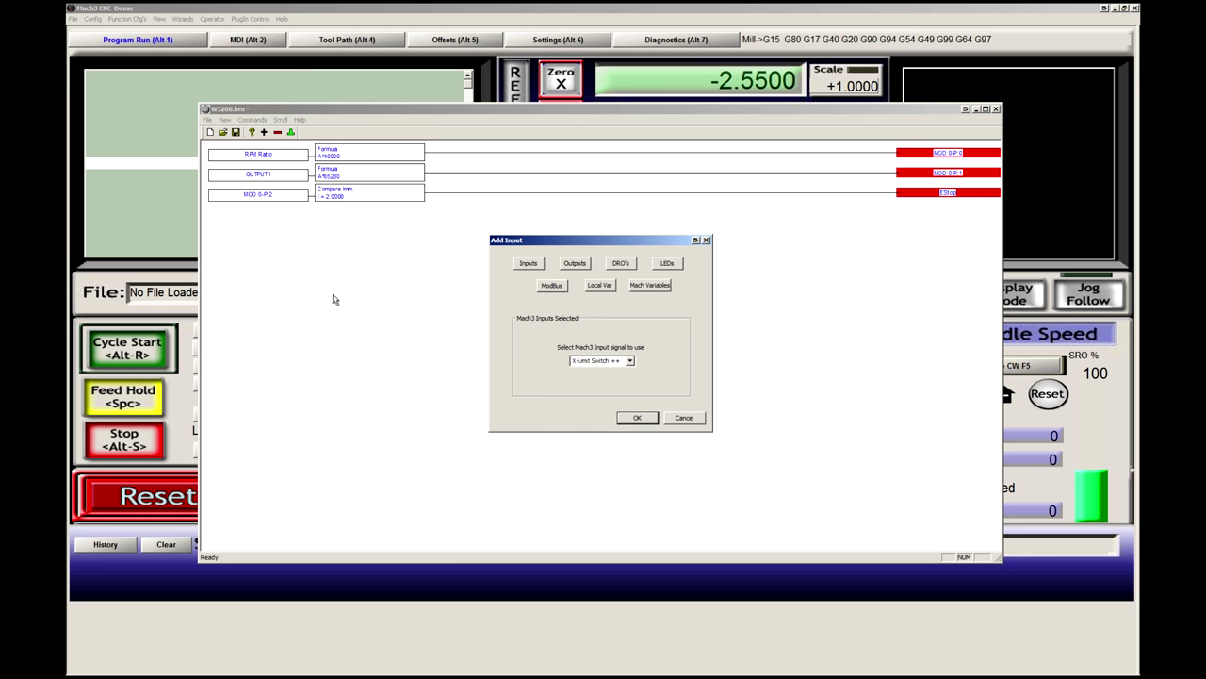
{"action": "left_click", "coordinate": [552, 286]}
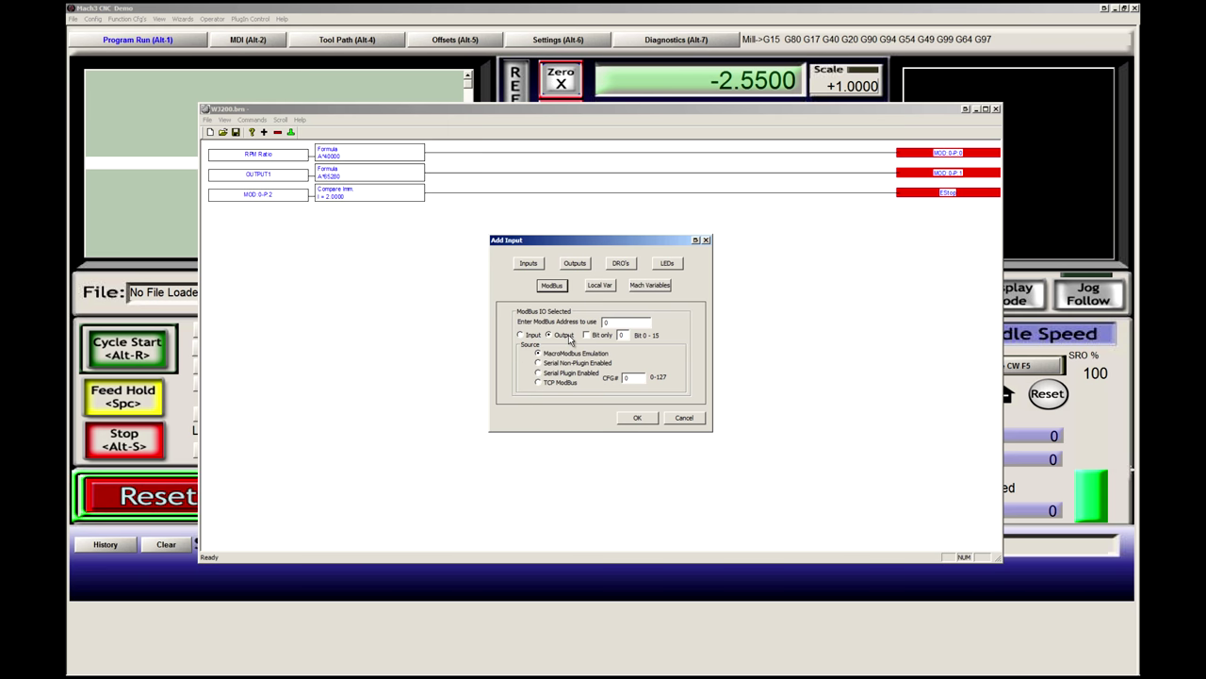
{"action": "left_click", "coordinate": [537, 372]}
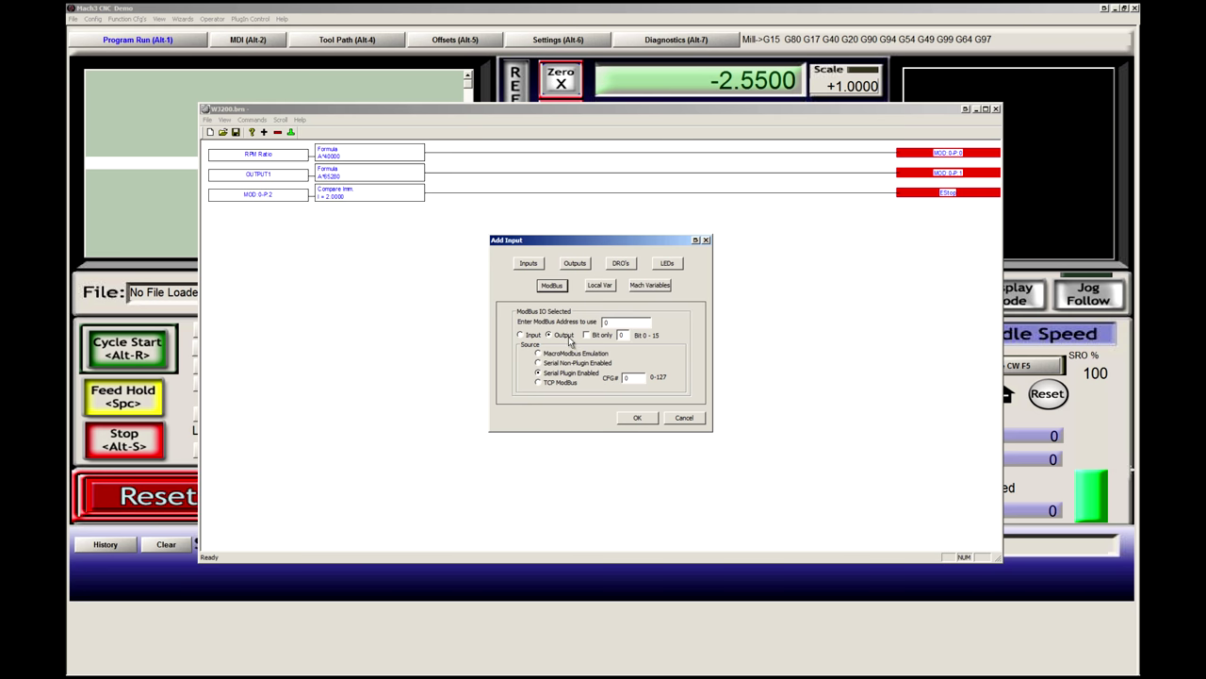
{"action": "left_click", "coordinate": [637, 417]}
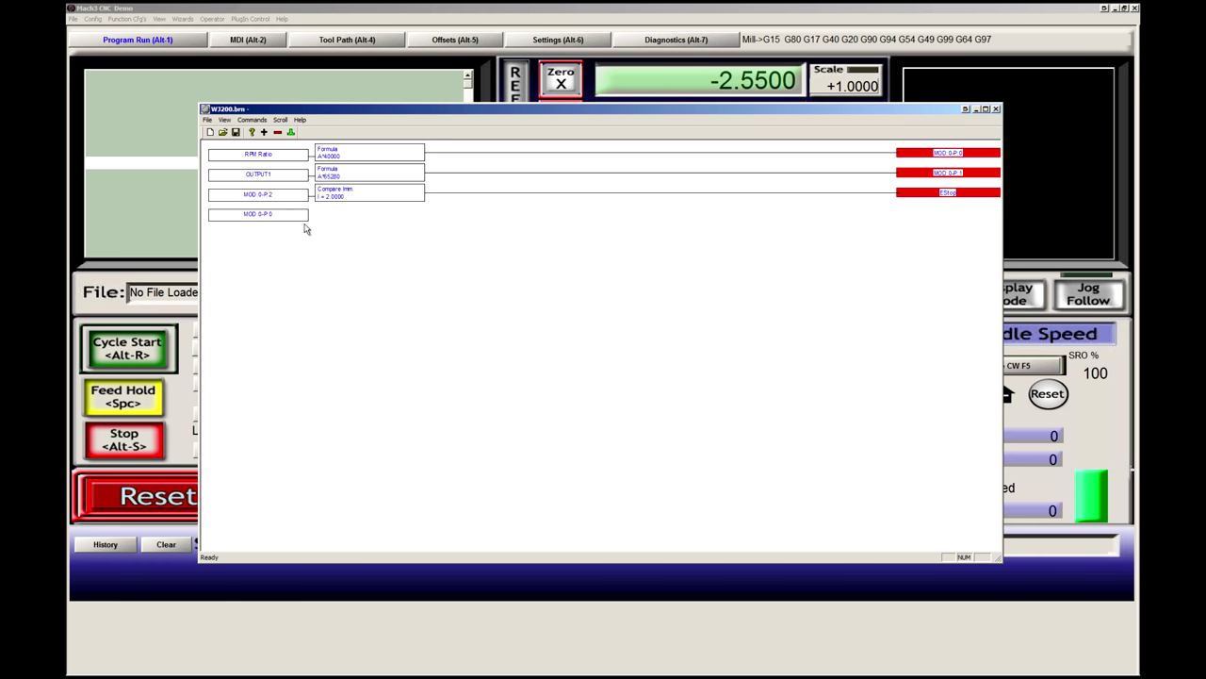
Reopen the MOD 0-P 0 input settings, try Output, then cancel without changes
{"action": "left_click", "coordinate": [274, 217]}
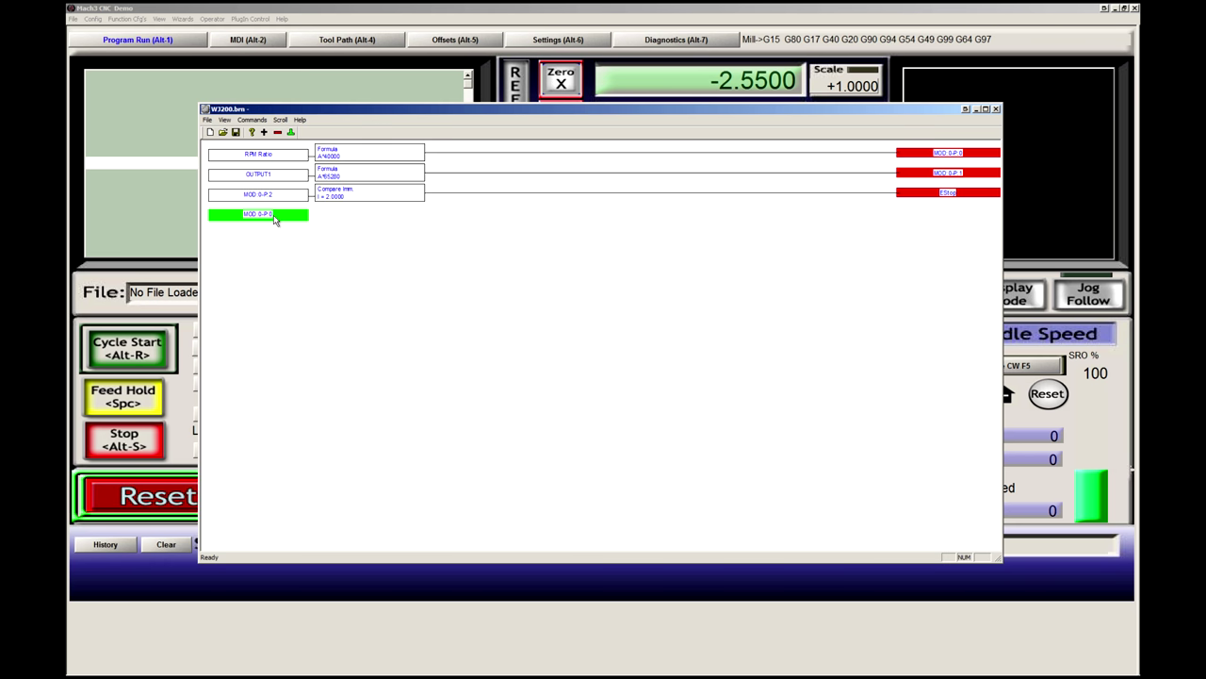
{"action": "double_click", "coordinate": [274, 218]}
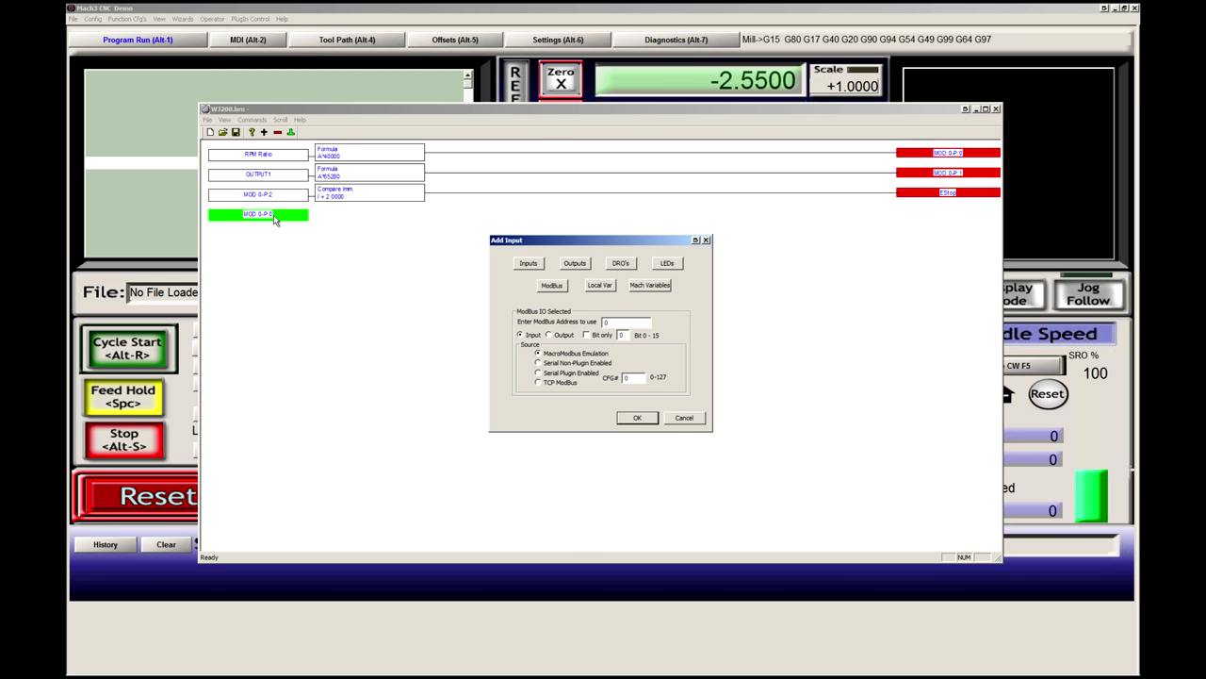
{"action": "left_click", "coordinate": [560, 337]}
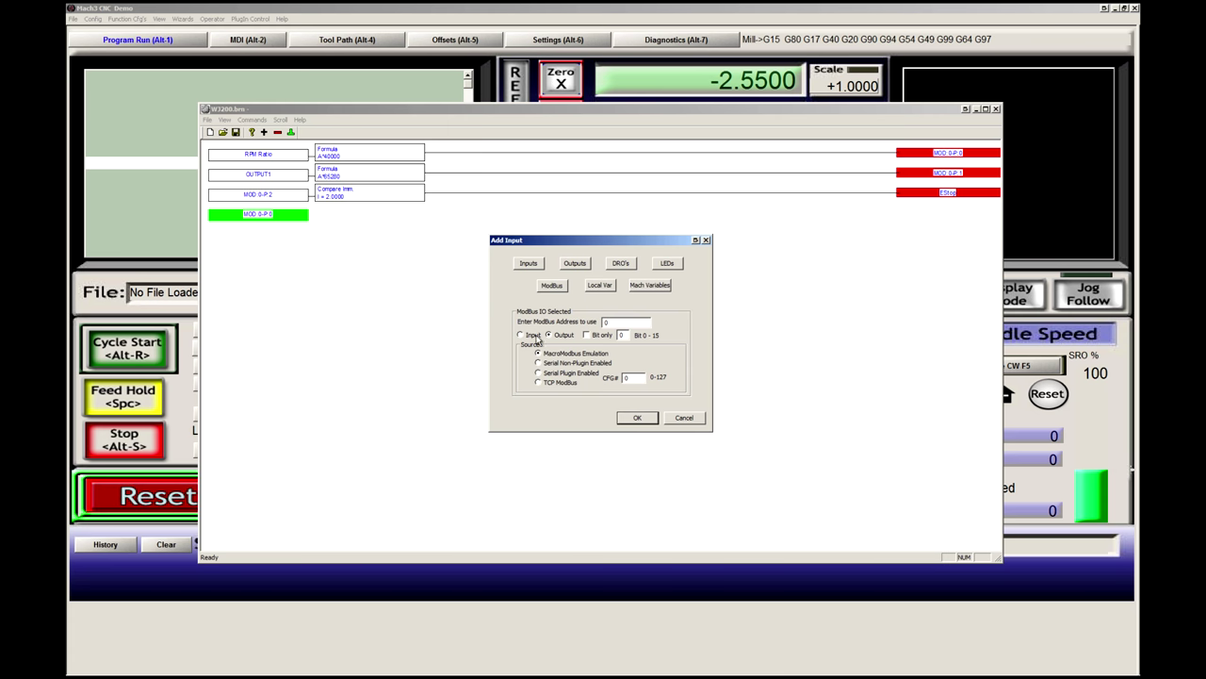
{"action": "left_click", "coordinate": [685, 418]}
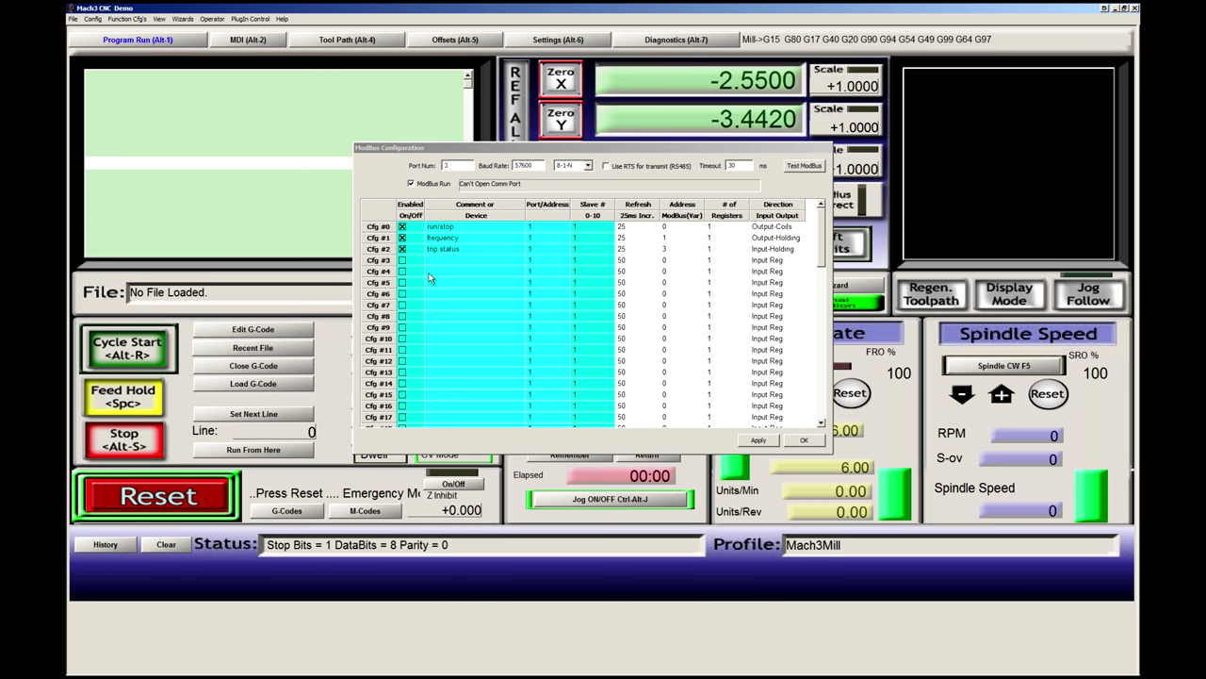
Turn off ModBus Run and review the run/stop, frequency and trip status comments
{"action": "left_click", "coordinate": [428, 185]}
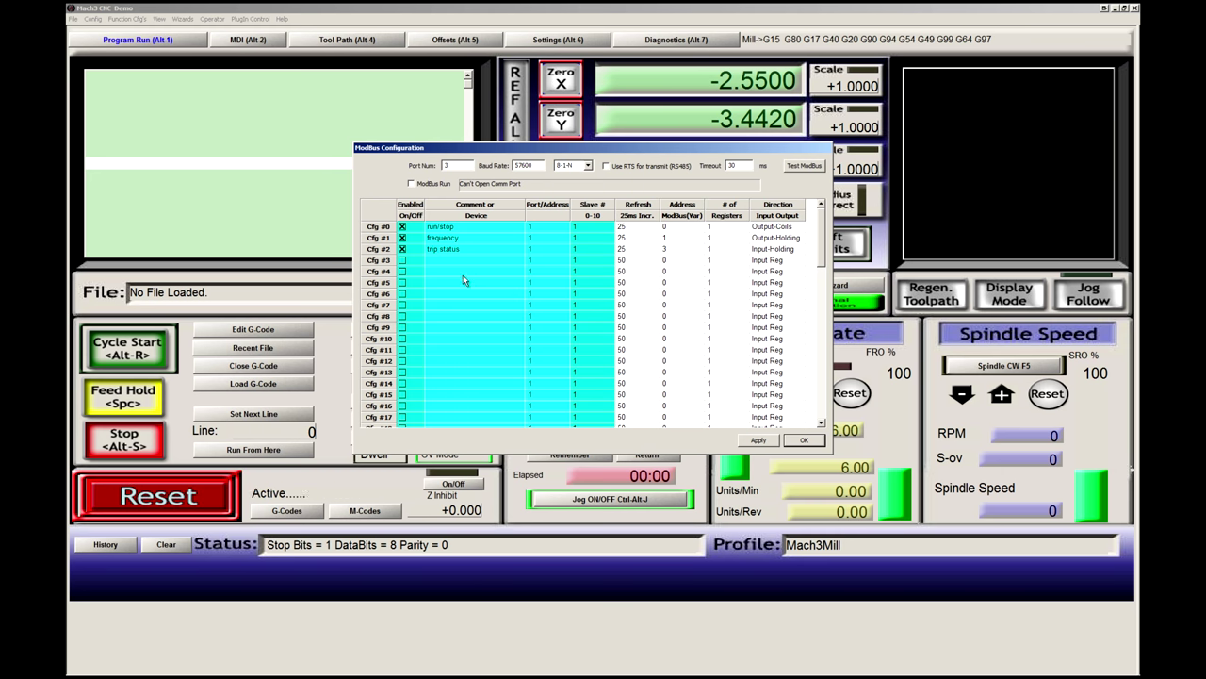
{"action": "double_click", "coordinate": [457, 226]}
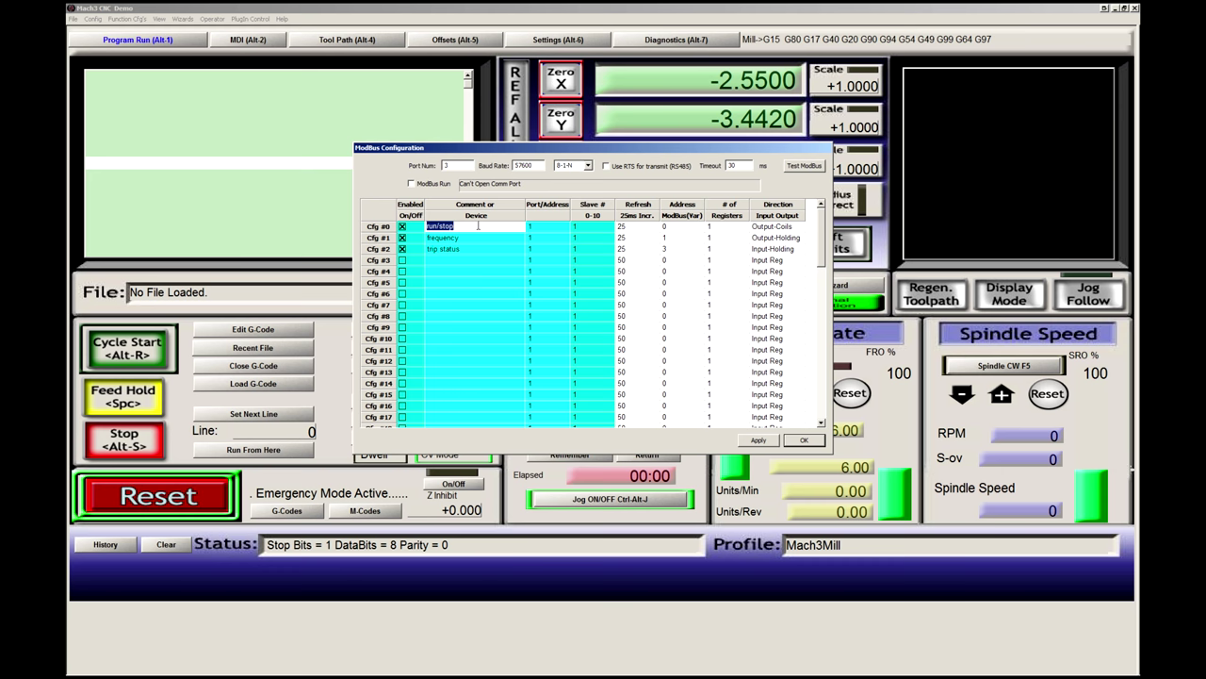
{"action": "double_click", "coordinate": [453, 247]}
{"action": "double_click", "coordinate": [448, 237]}
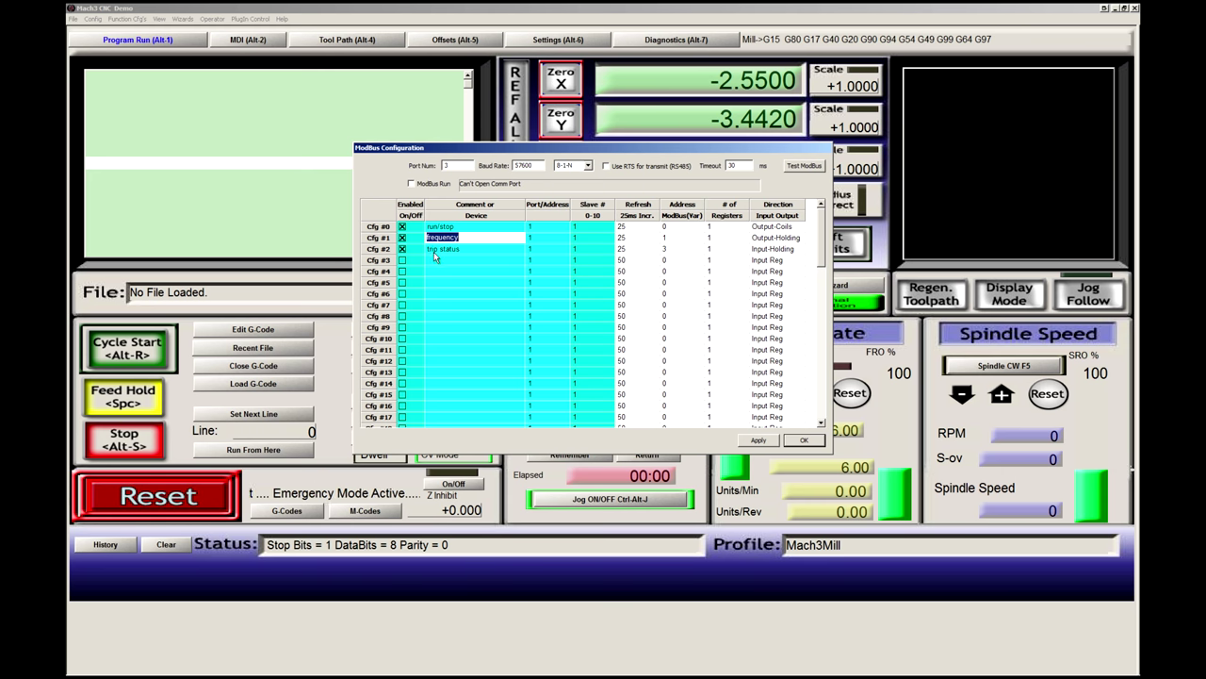
{"action": "left_click", "coordinate": [456, 227]}
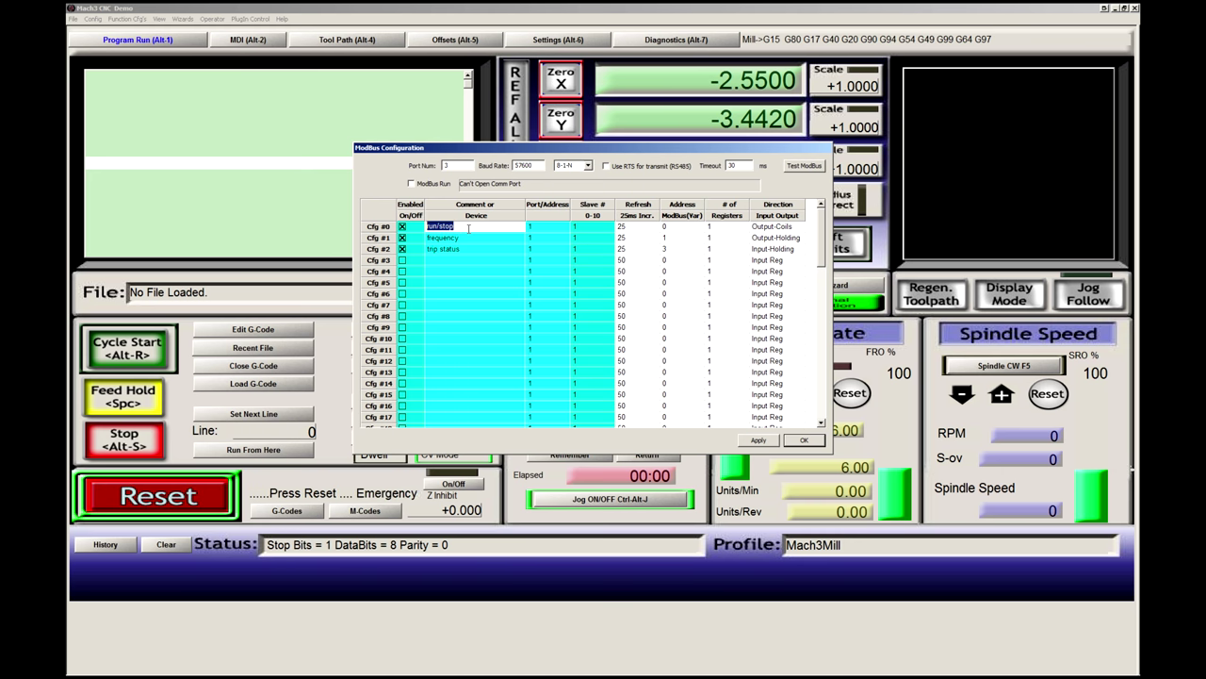
{"action": "left_click", "coordinate": [479, 228]}
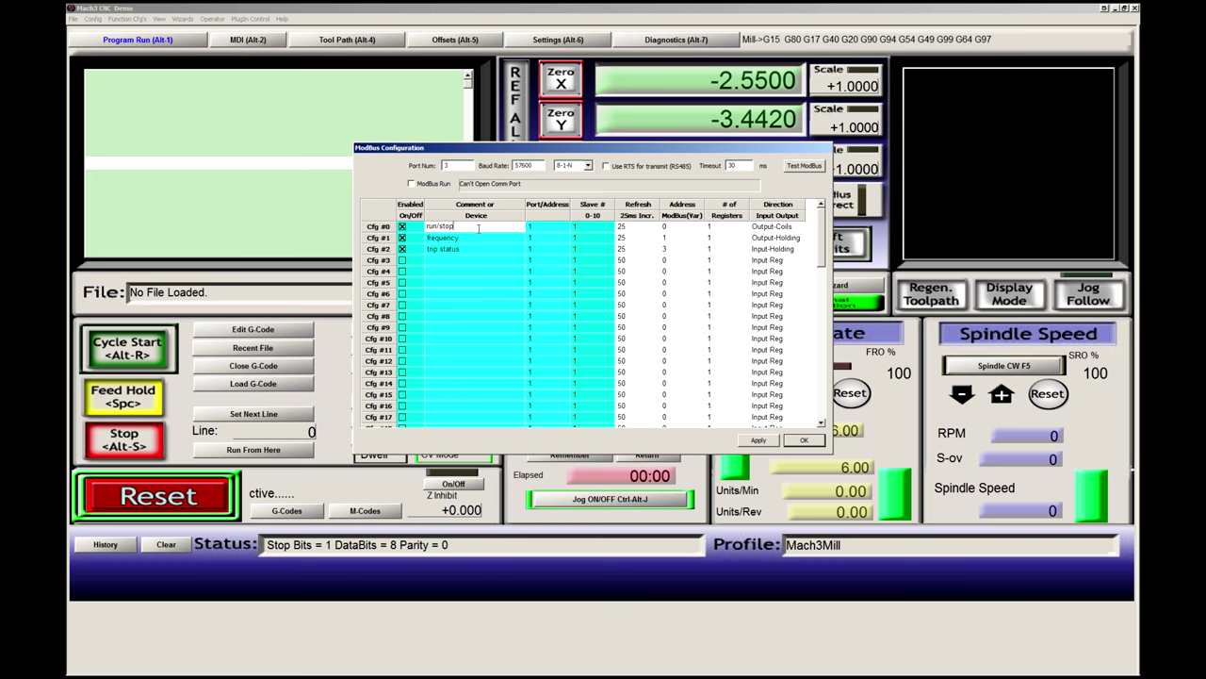